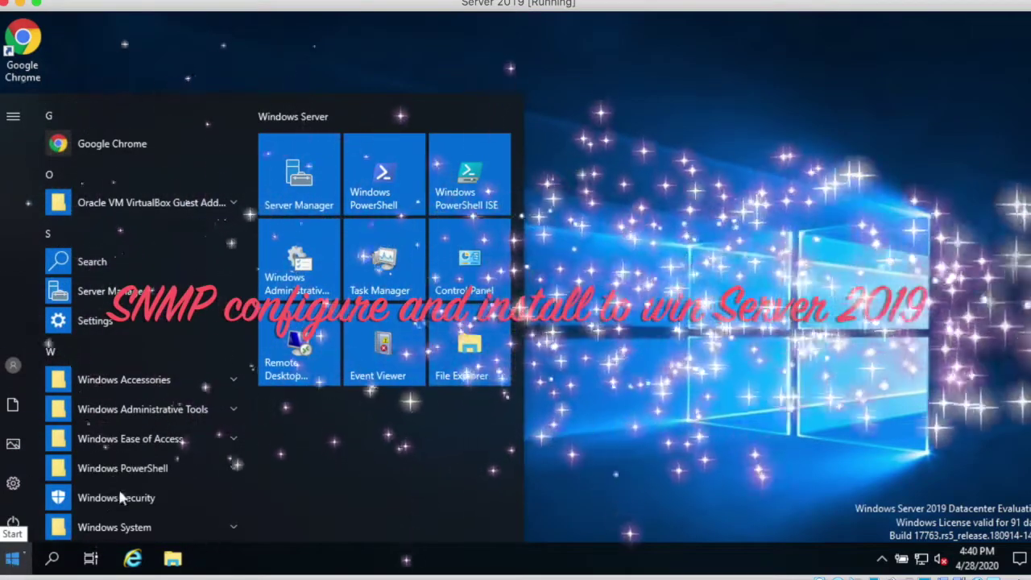
- Launch Server Manager and show the Local Server page in a maximized window
{"action": "left_click", "coordinate": [292, 186]}
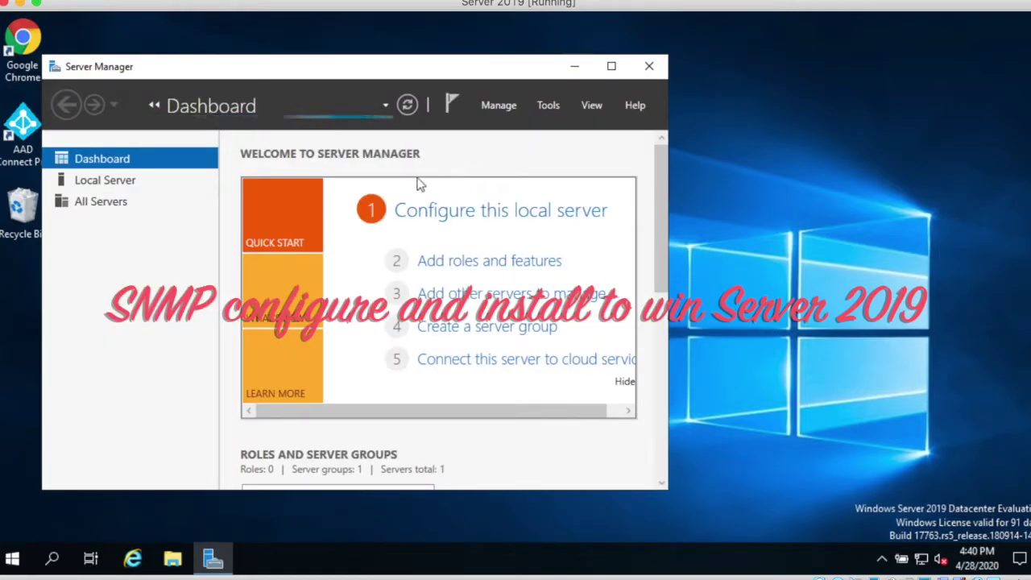
{"action": "left_click", "coordinate": [105, 182]}
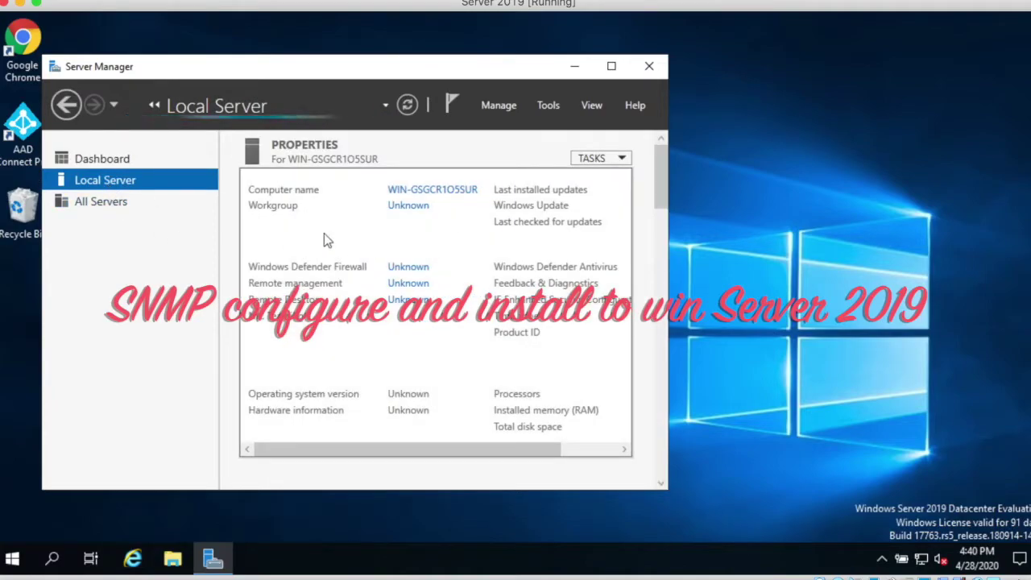
{"action": "double_click", "coordinate": [462, 69]}
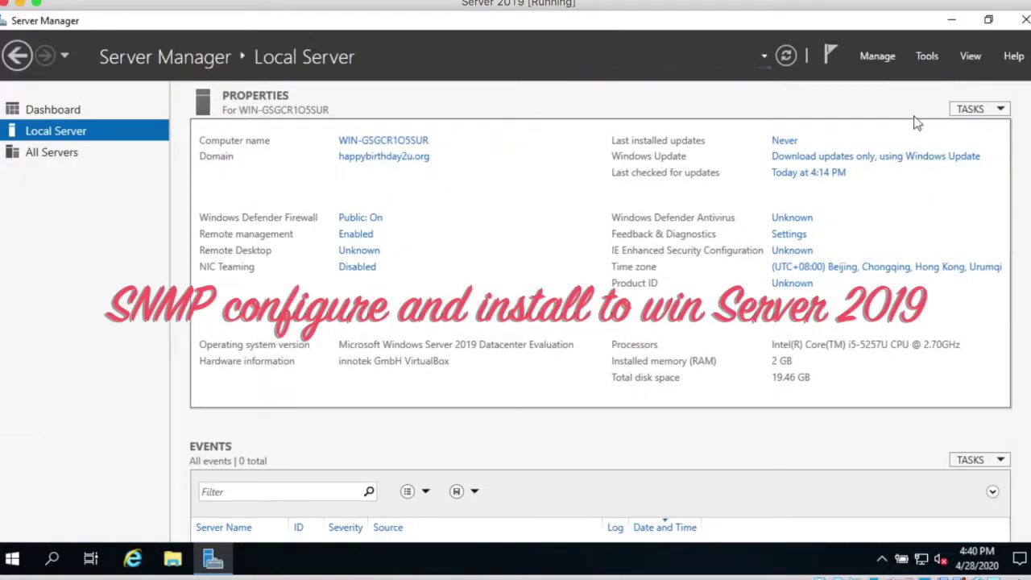
{"action": "left_click", "coordinate": [927, 56]}
- Start Add Roles and Features as a role-based installation on this server, reaching Server Roles
{"action": "left_click", "coordinate": [877, 56]}
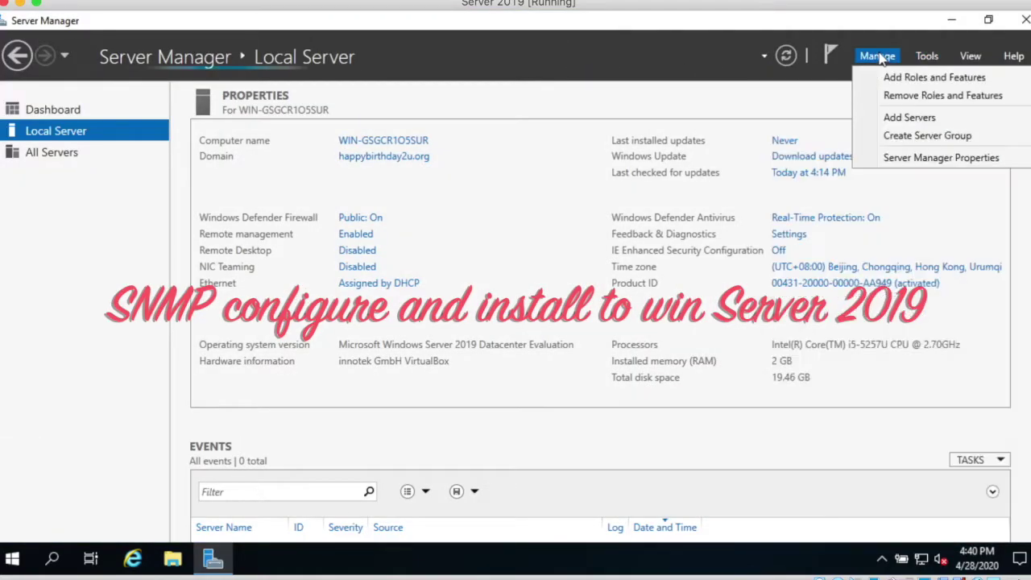
{"action": "left_click", "coordinate": [897, 81]}
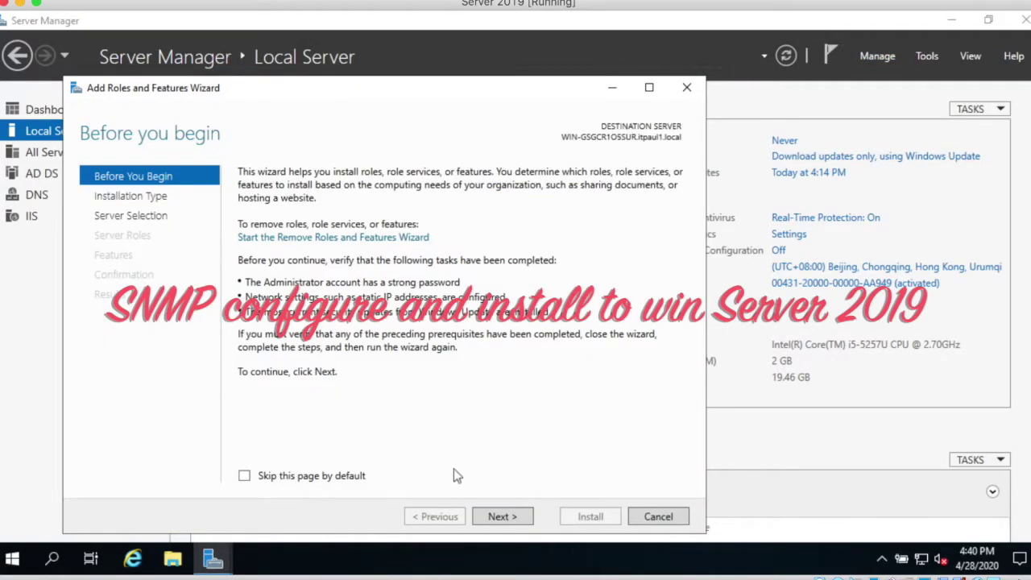
{"action": "left_click", "coordinate": [502, 517]}
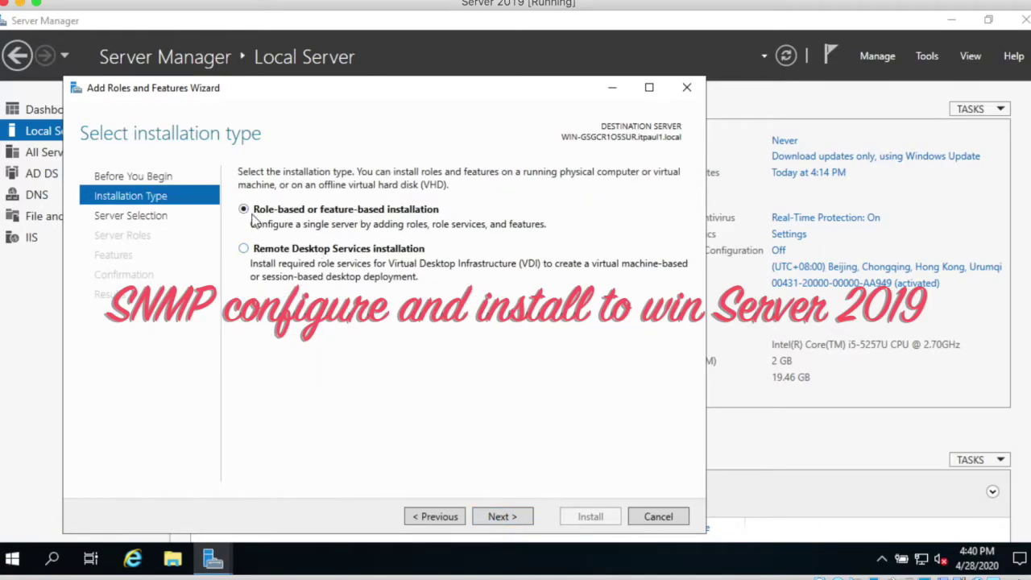
{"action": "left_click", "coordinate": [501, 518]}
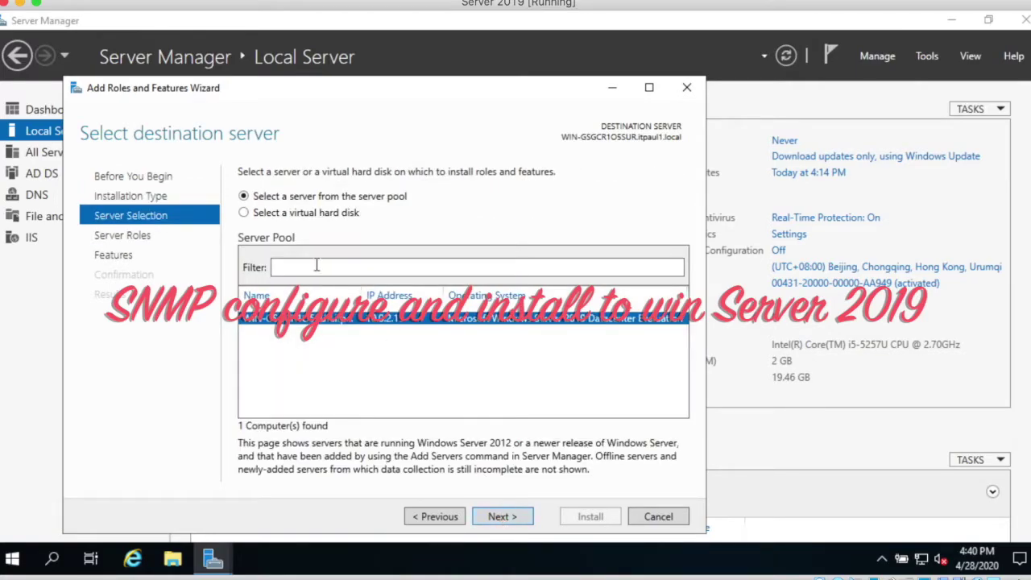
{"action": "left_click", "coordinate": [507, 517]}
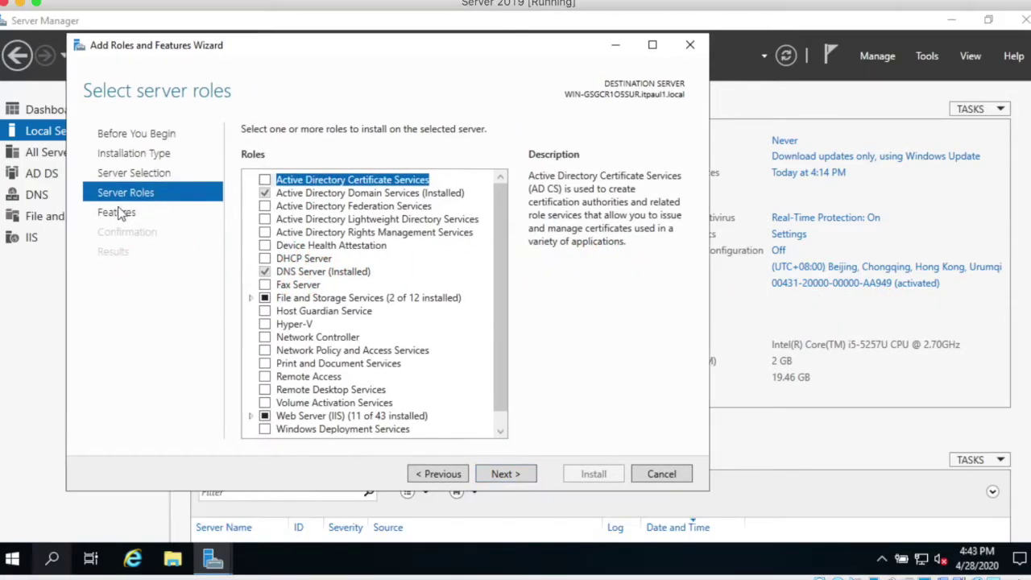
- Select the SNMP Service feature with its required SNMP Tools and start installing them
{"action": "left_click", "coordinate": [119, 212]}
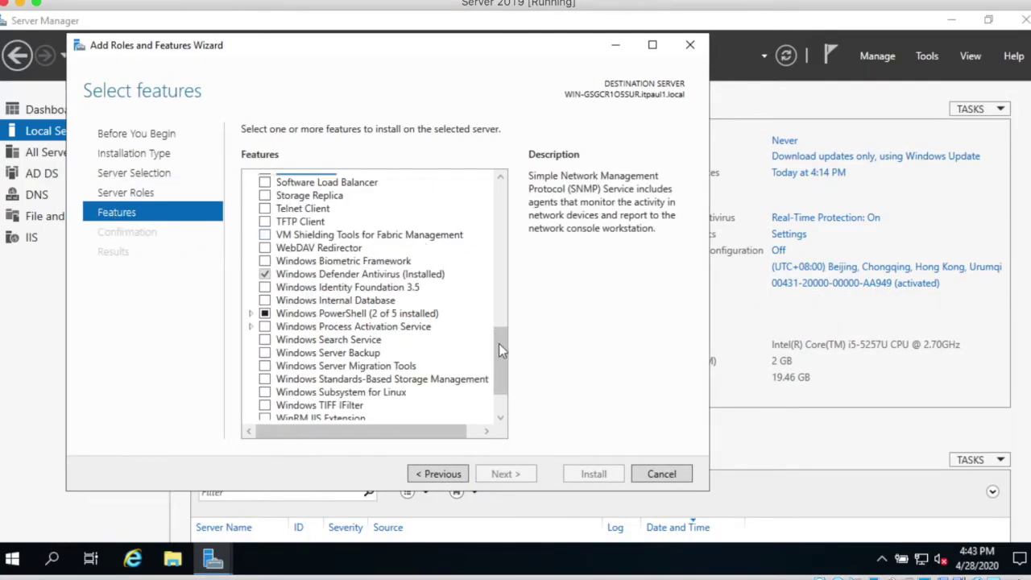
{"action": "left_click_drag", "start_coordinate": [501, 370], "coordinate": [505, 396]}
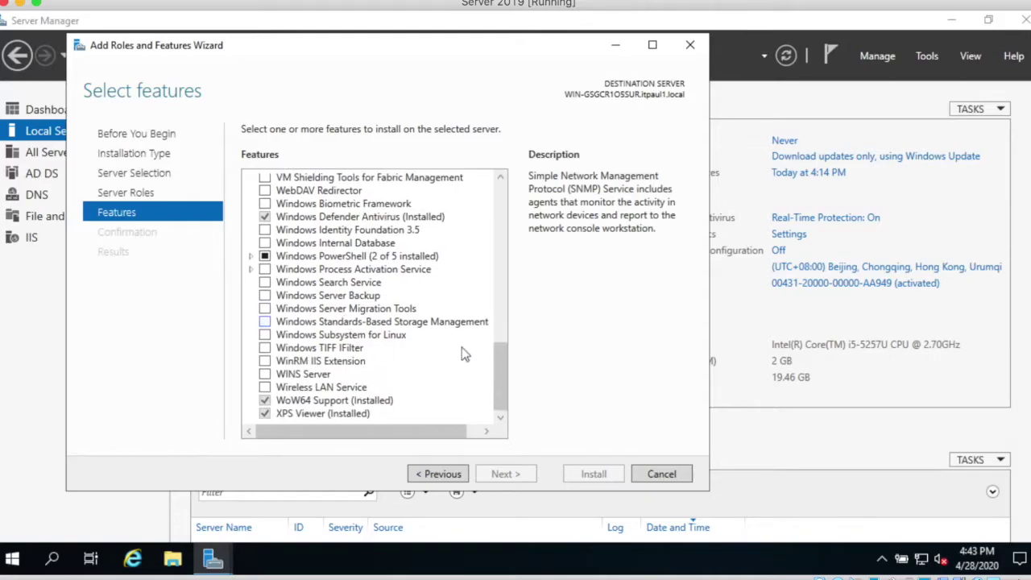
{"action": "scroll", "coordinate": [502, 380], "scroll_direction": "up", "scroll_amount": 7}
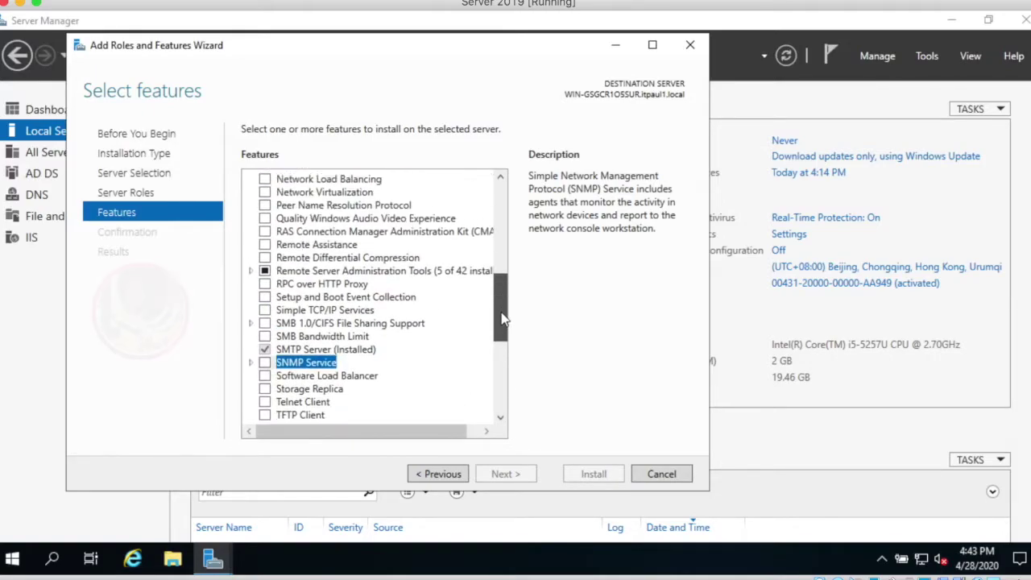
{"action": "left_click", "coordinate": [266, 364]}
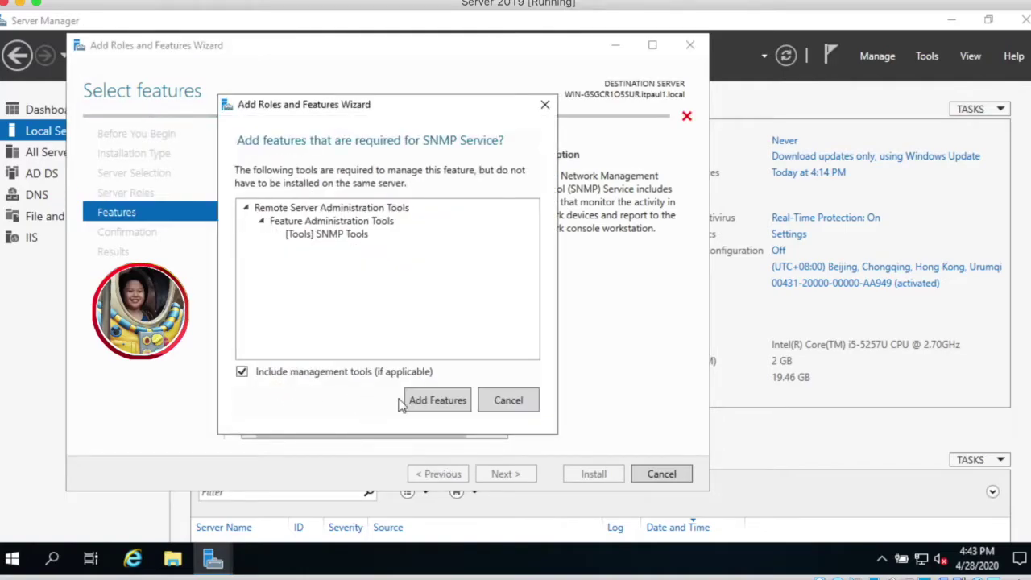
{"action": "left_click", "coordinate": [429, 402]}
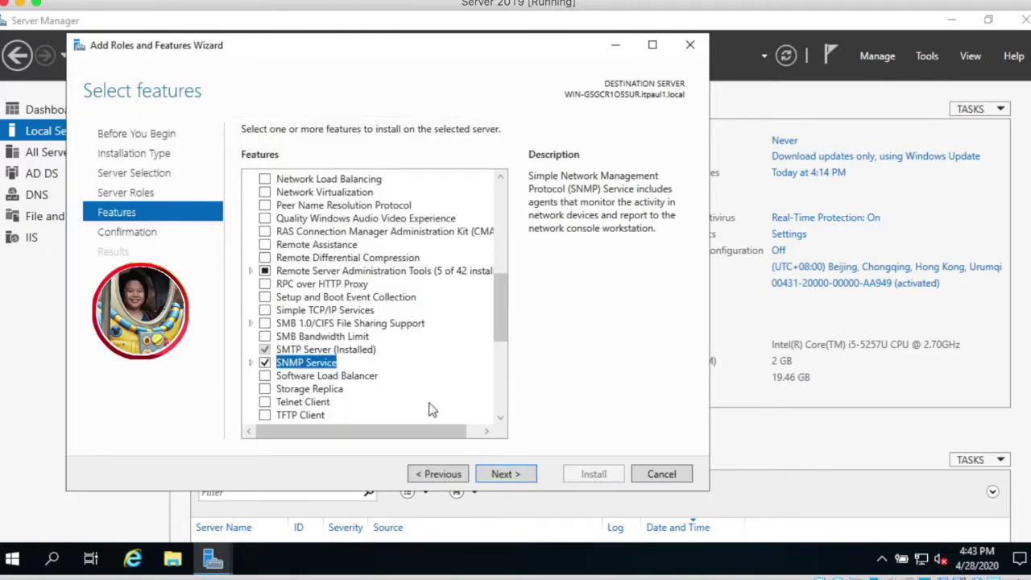
{"action": "left_click", "coordinate": [504, 475]}
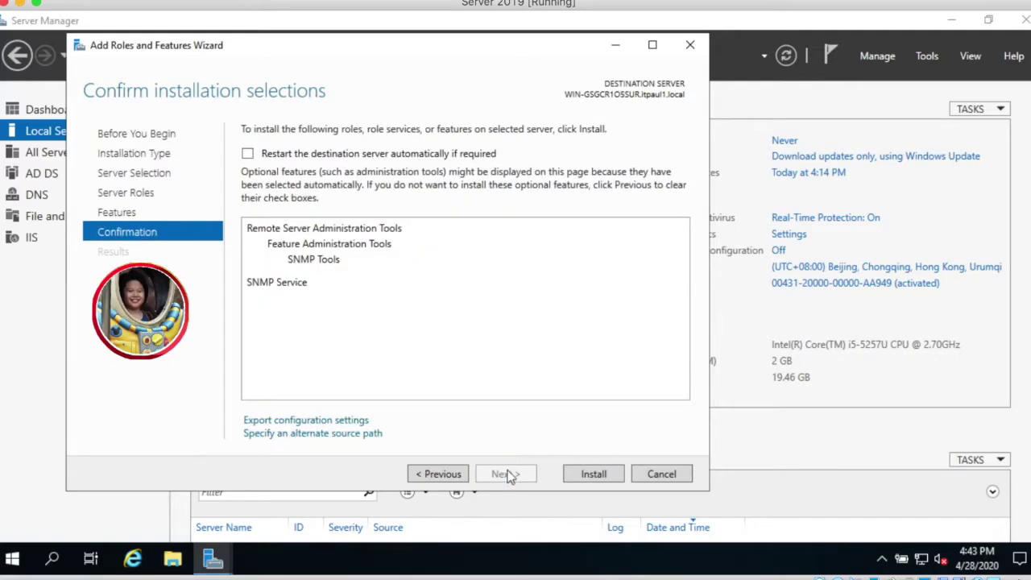
{"action": "left_click", "coordinate": [596, 474]}
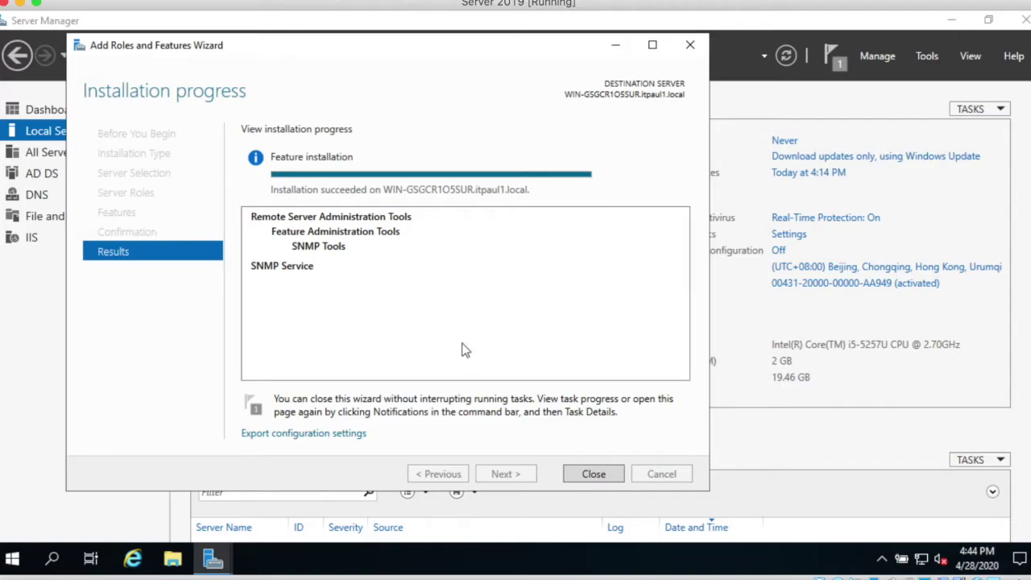
- Close the wizard once the SNMP installation has succeeded
{"action": "left_click", "coordinate": [593, 475]}
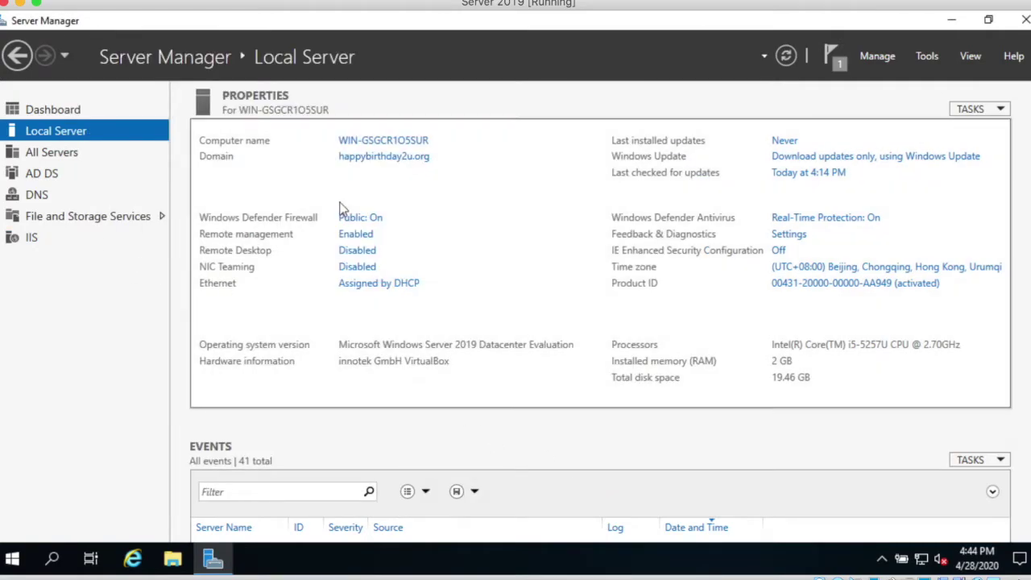
- Open the Services console from Tools and select the SNMP Service entry
{"action": "left_click", "coordinate": [925, 56]}
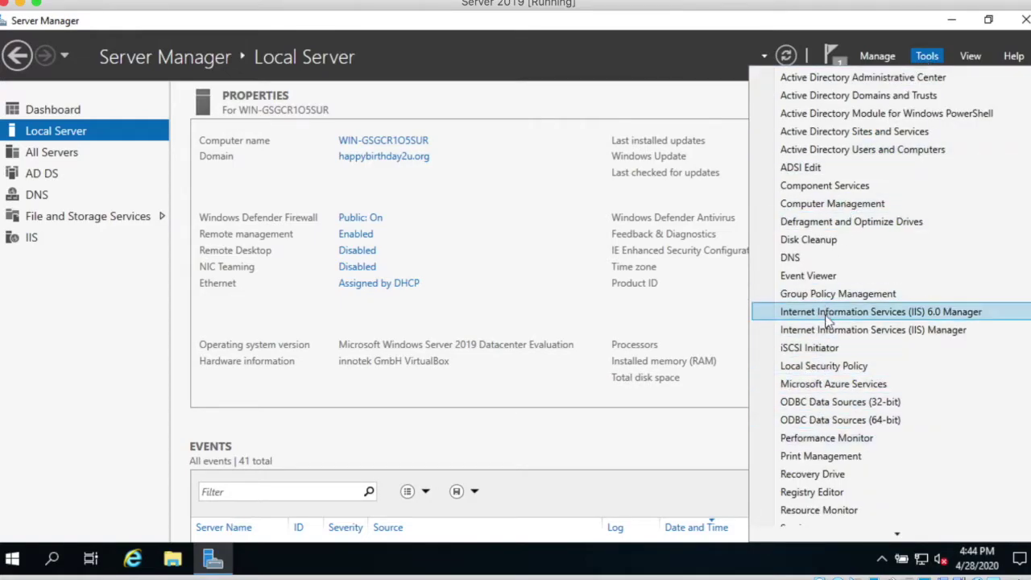
{"action": "scroll", "coordinate": [851, 396], "scroll_direction": "down", "scroll_amount": 3}
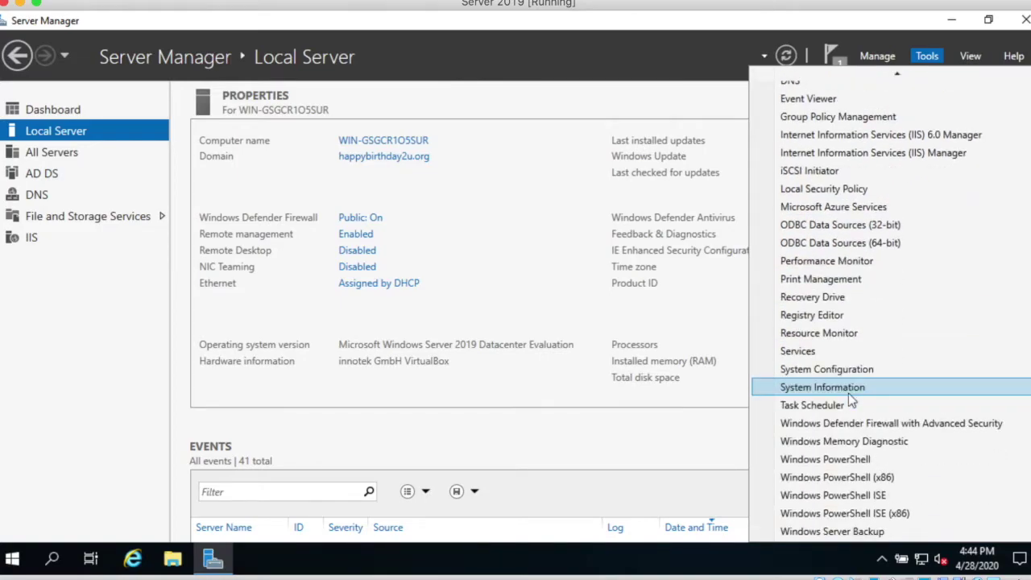
{"action": "left_click", "coordinate": [817, 351]}
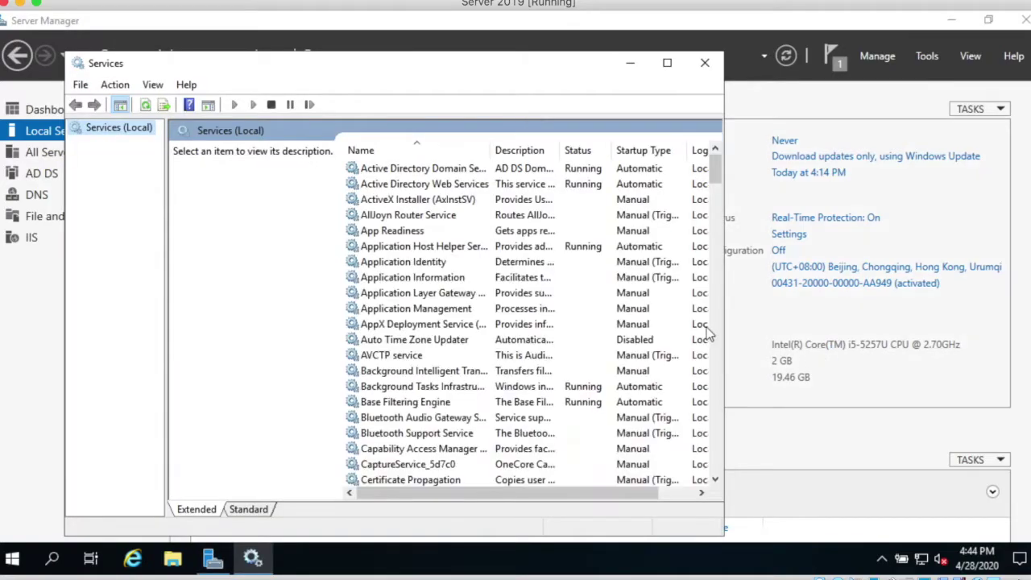
{"action": "scroll", "coordinate": [702, 333], "scroll_direction": "down", "scroll_amount": 20}
{"action": "left_click", "coordinate": [385, 232]}
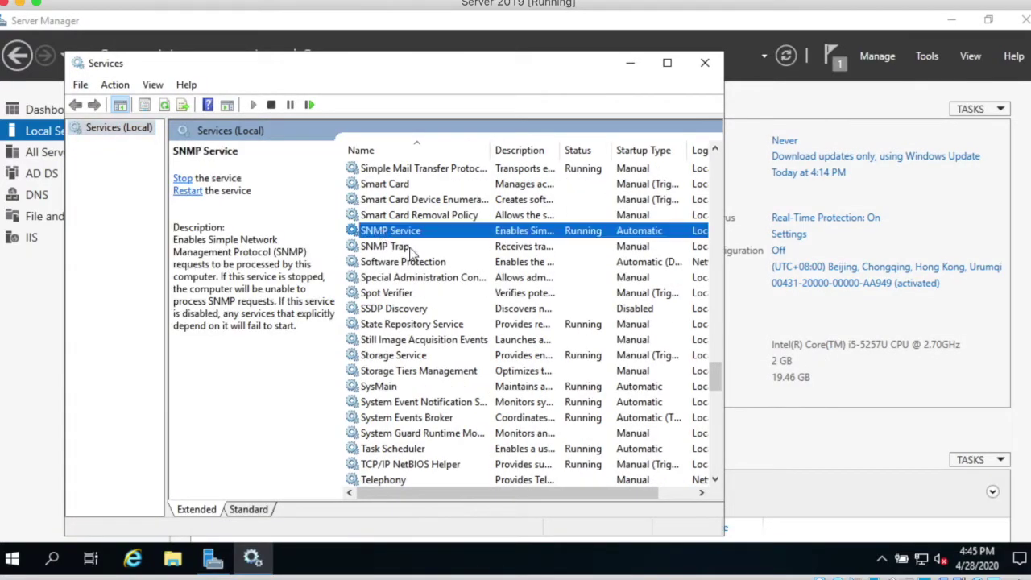
- In SNMP Service properties, add the community name on the Traps tab
{"action": "double_click", "coordinate": [451, 232]}
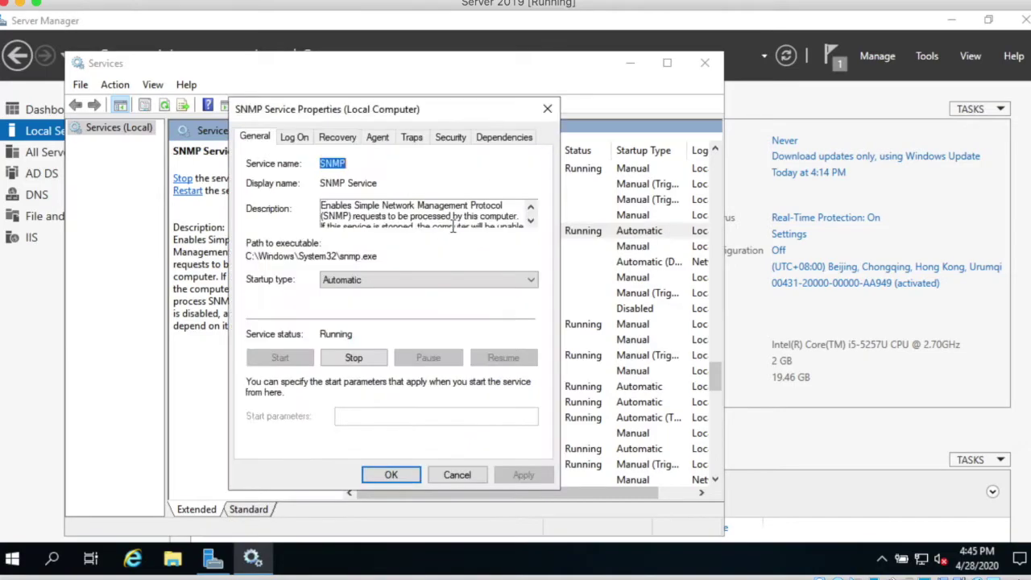
{"action": "left_click_drag", "start_coordinate": [406, 117], "coordinate": [456, 112]}
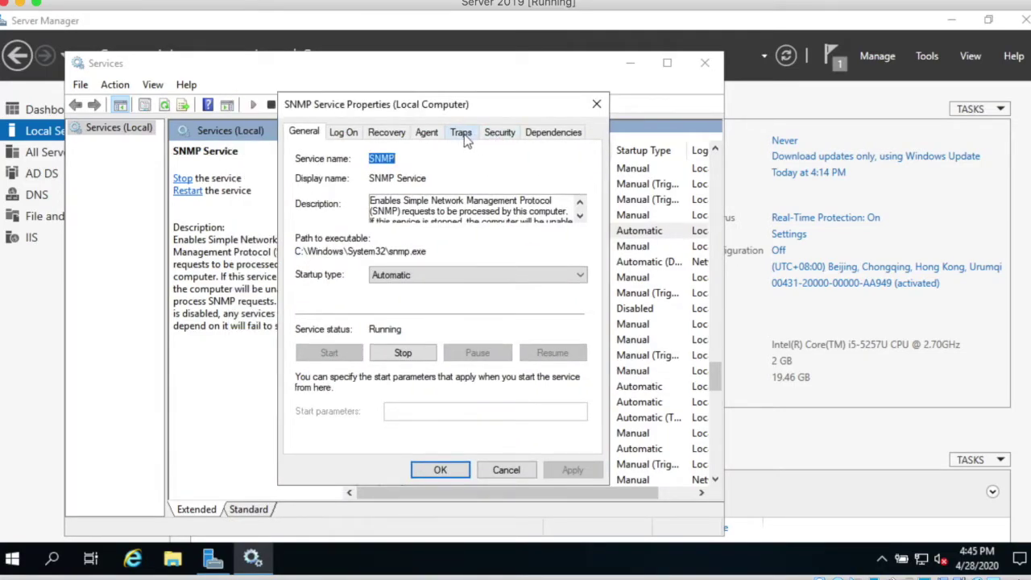
{"action": "left_click", "coordinate": [462, 135]}
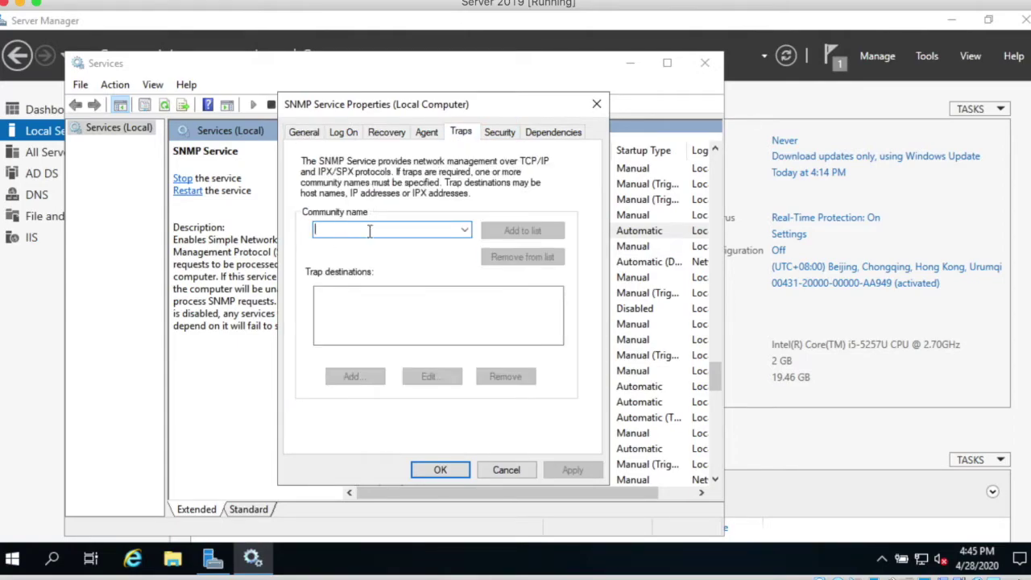
{"action": "left_click", "coordinate": [464, 232]}
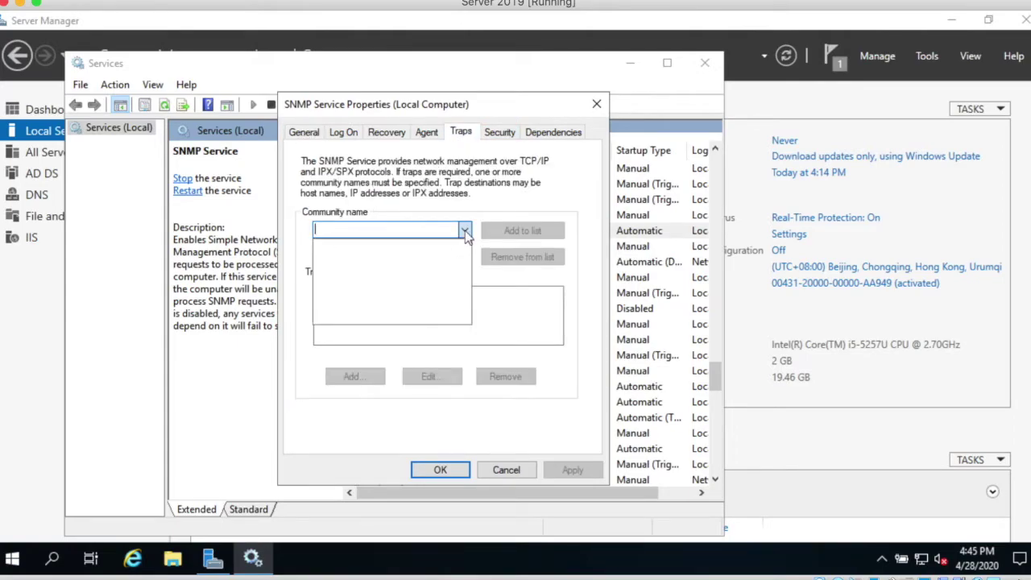
{"action": "left_click", "coordinate": [367, 231]}
{"action": "type", "text": "p"}
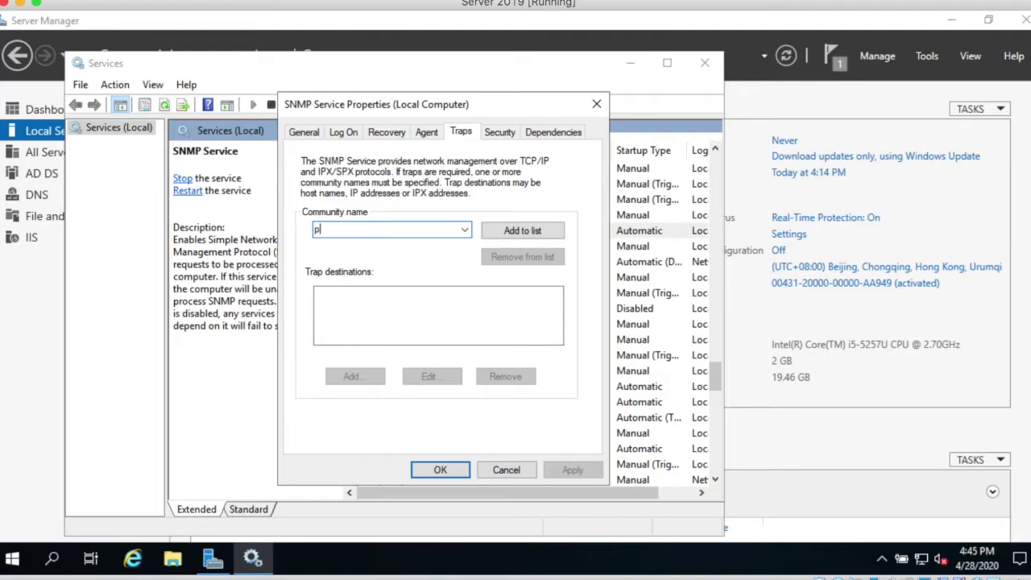
{"action": "type", "text": "aulsnmp"}
{"action": "left_click", "coordinate": [509, 231]}
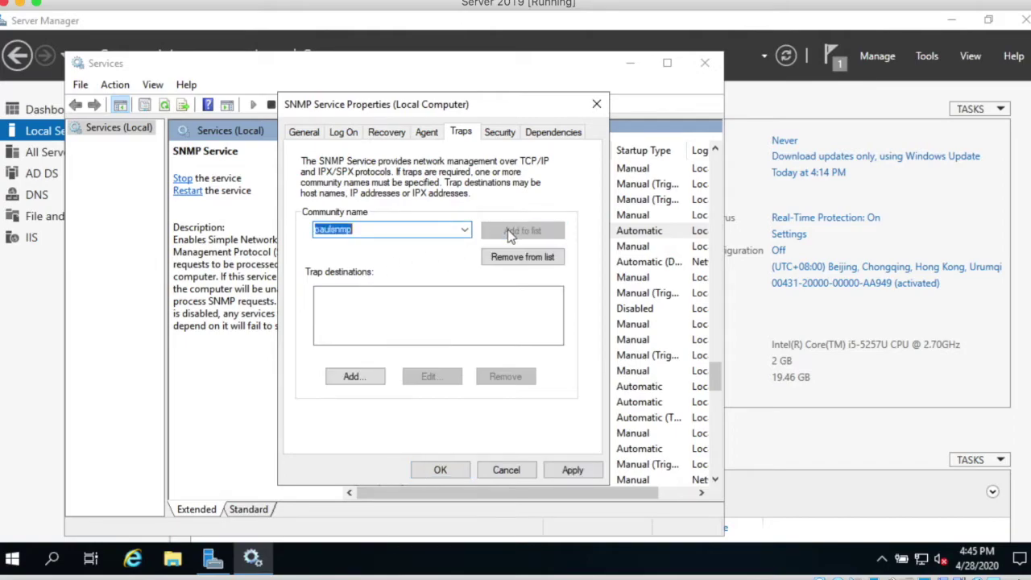
- Add 10.0.2.15 as the trap destination and save the properties
{"action": "left_click", "coordinate": [353, 379]}
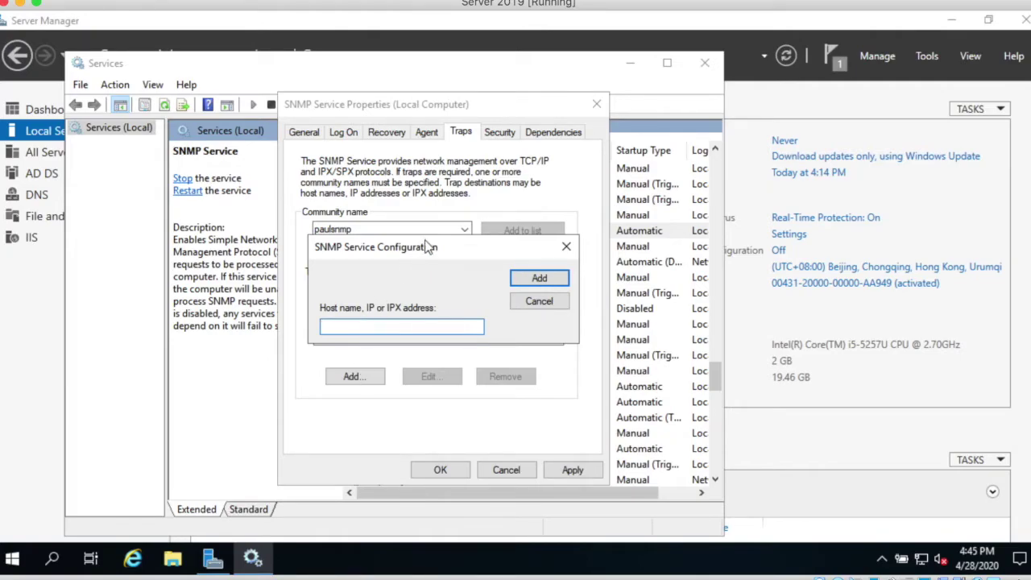
{"action": "type", "text": "10.0.2.15"}
{"action": "left_click", "coordinate": [356, 376]}
{"action": "left_click", "coordinate": [553, 281]}
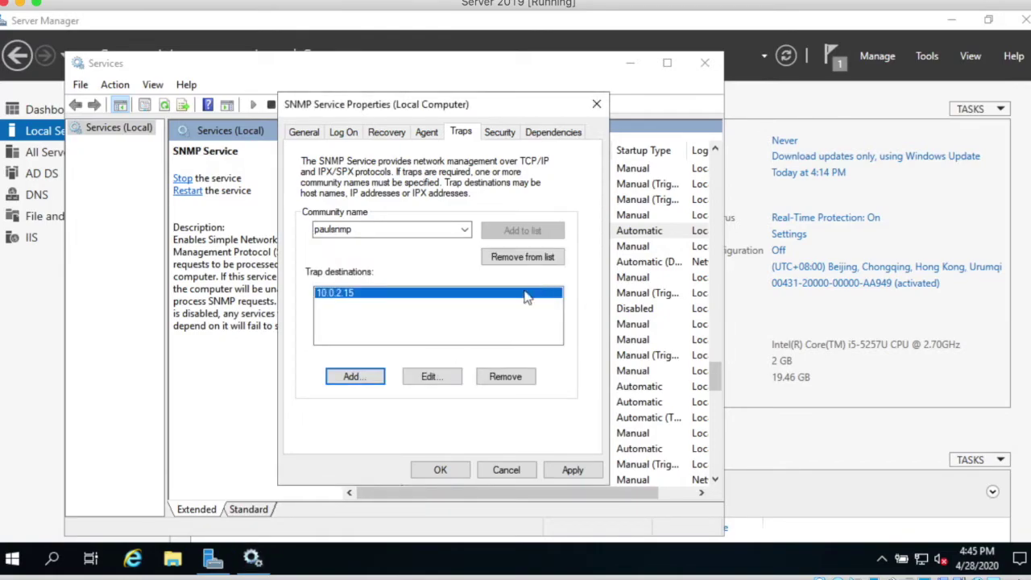
{"action": "left_click", "coordinate": [583, 473]}
{"action": "left_click", "coordinate": [439, 471]}
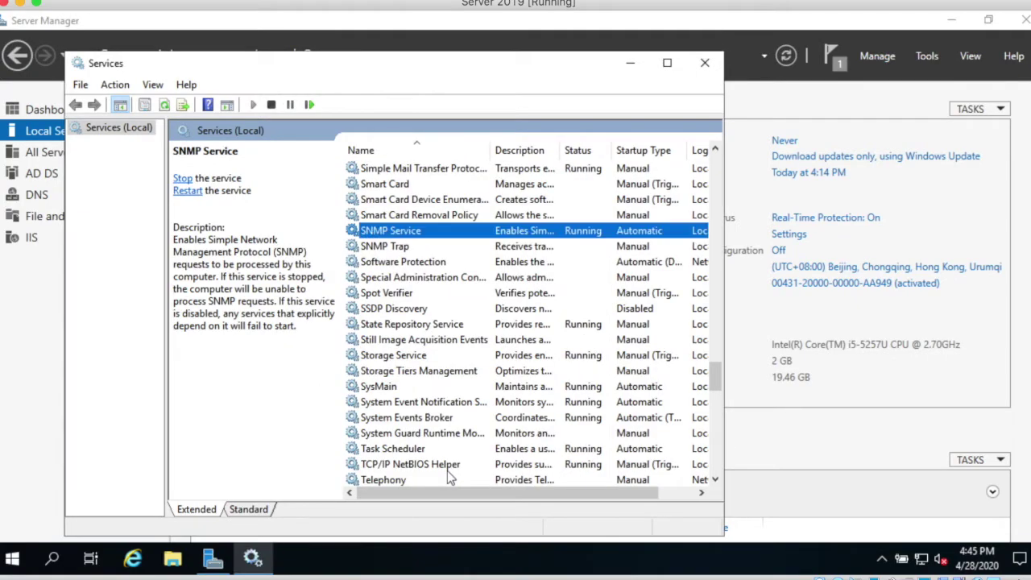
- On the Security tab, add the community name as an accepted community with READ ONLY rights
{"action": "double_click", "coordinate": [401, 233]}
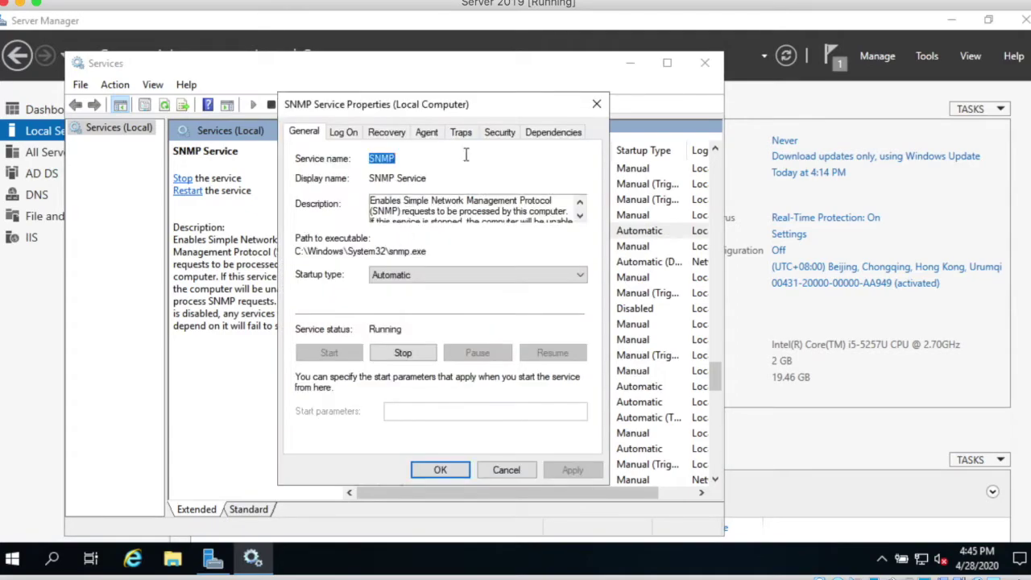
{"action": "left_click", "coordinate": [499, 132]}
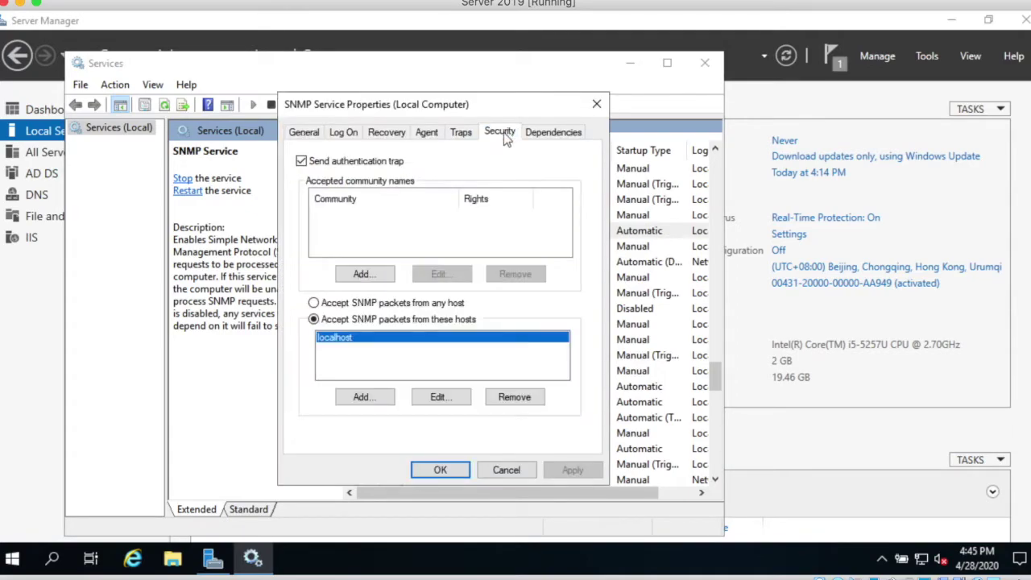
{"action": "left_click", "coordinate": [364, 274]}
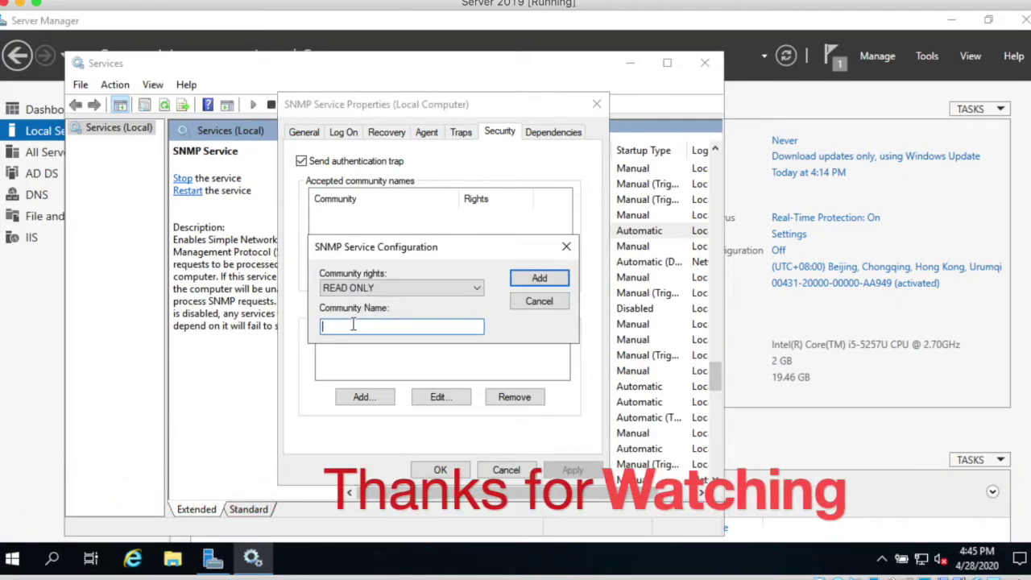
{"action": "type", "text": "paulsnmp"}
{"action": "left_click", "coordinate": [525, 279]}
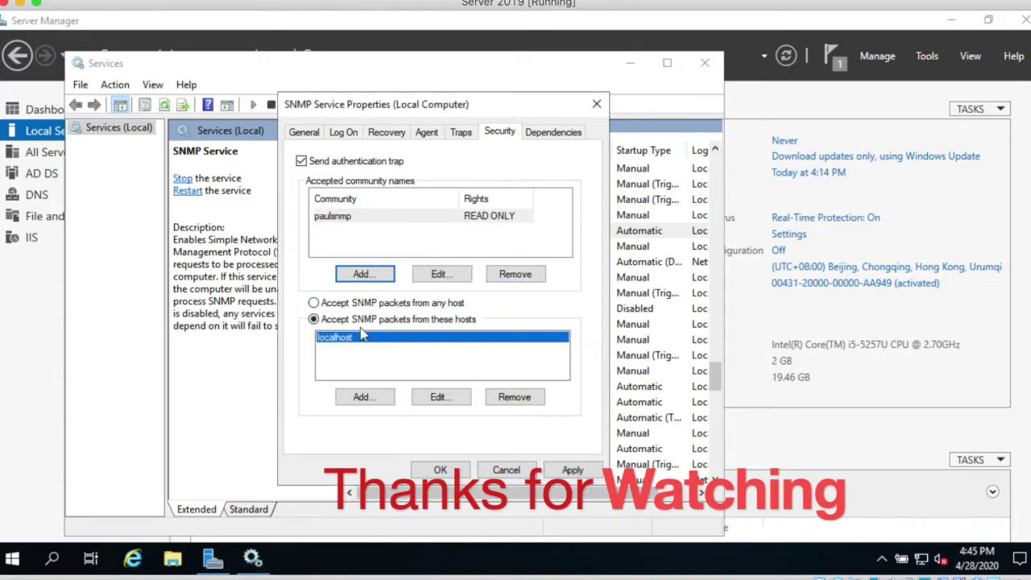
- Replace localhost with 10.0.2.15 as the only accepted host and save the settings
{"action": "key", "text": "Delete"}
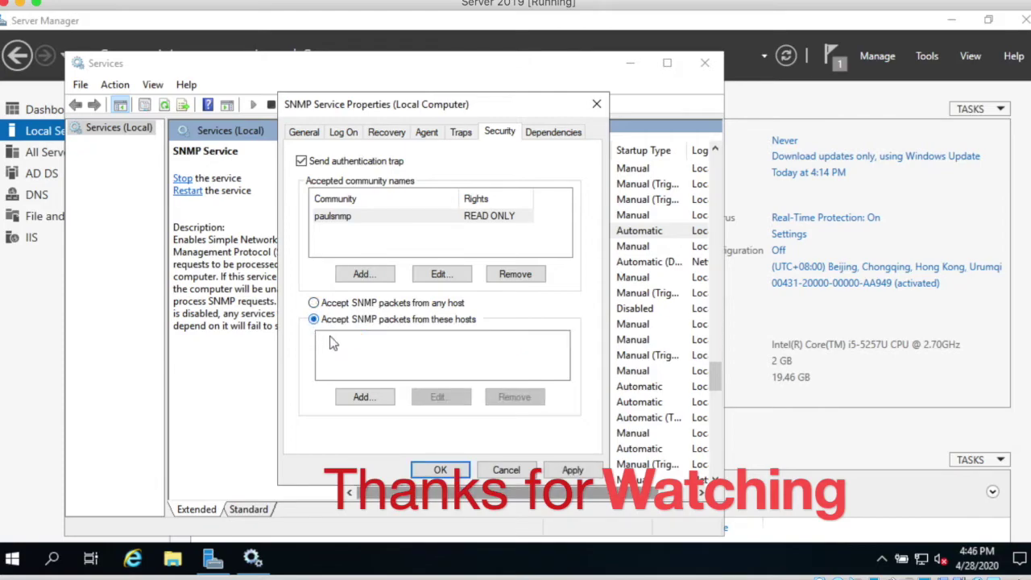
{"action": "left_click", "coordinate": [361, 398]}
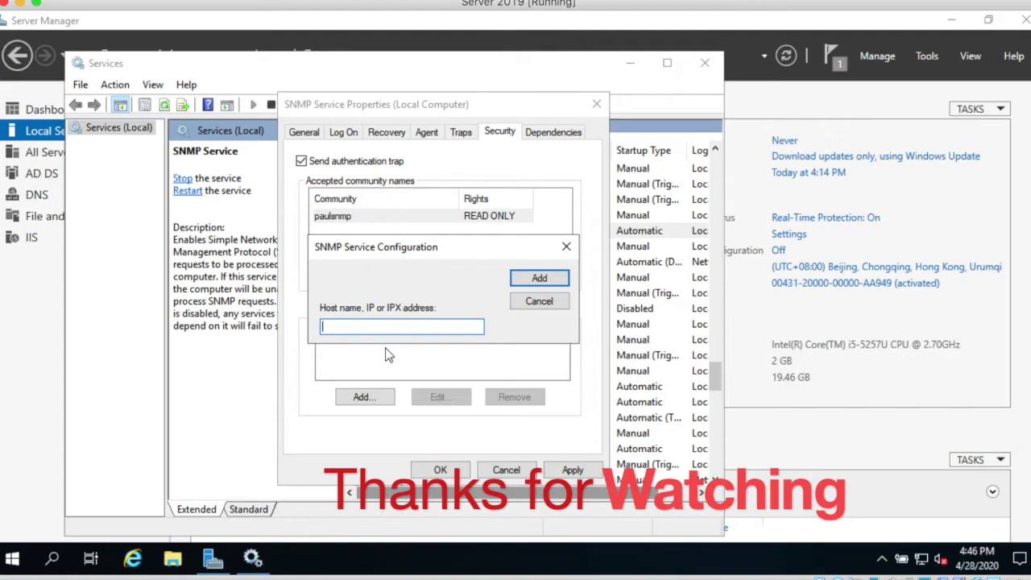
{"action": "type", "text": "10"}
{"action": "type", "text": "15"}
{"action": "left_click", "coordinate": [532, 286]}
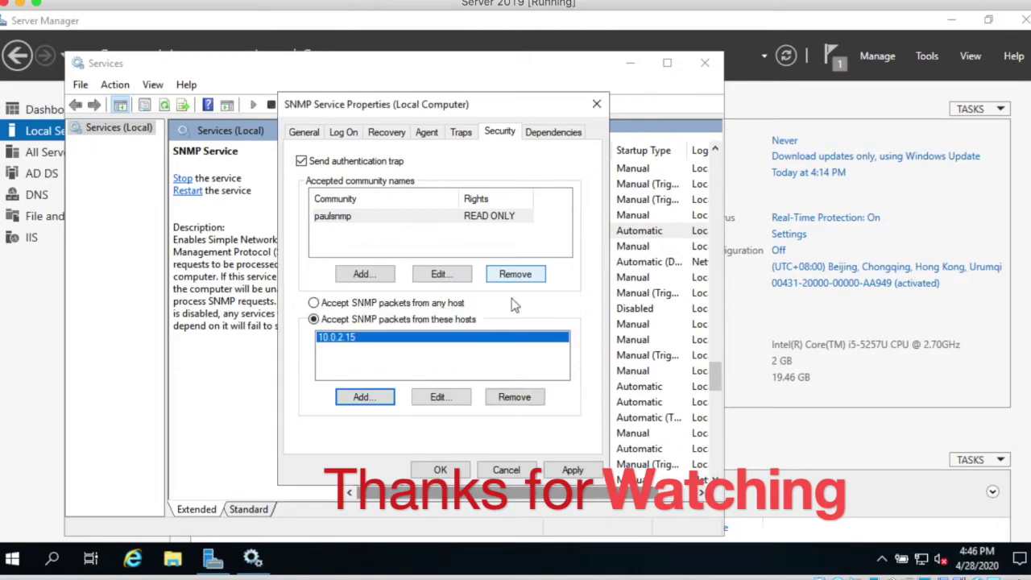
{"action": "left_click", "coordinate": [571, 469]}
{"action": "left_click", "coordinate": [442, 473]}
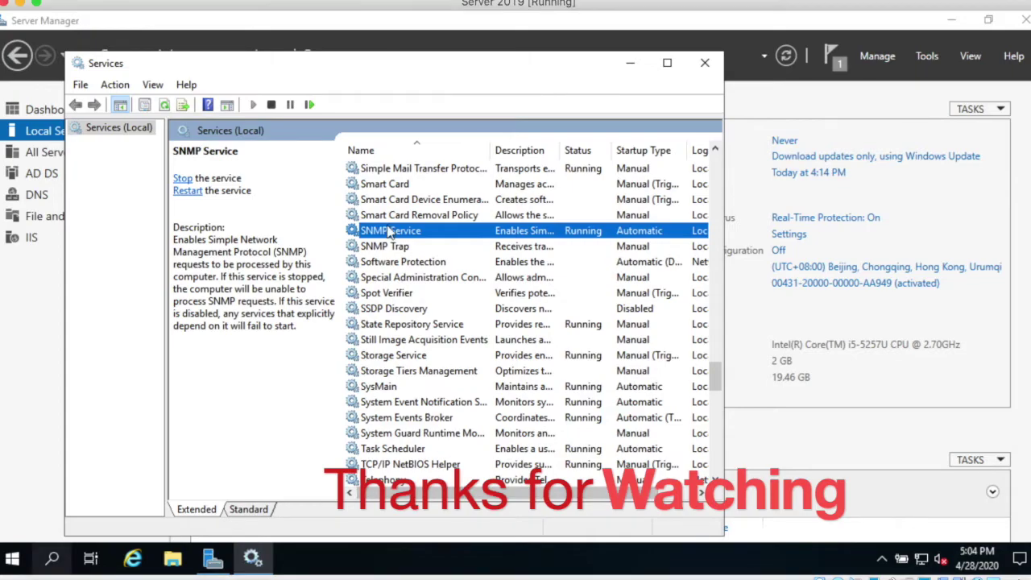
- On the Agent tab, fill in the contact and the website location
{"action": "double_click", "coordinate": [392, 230]}
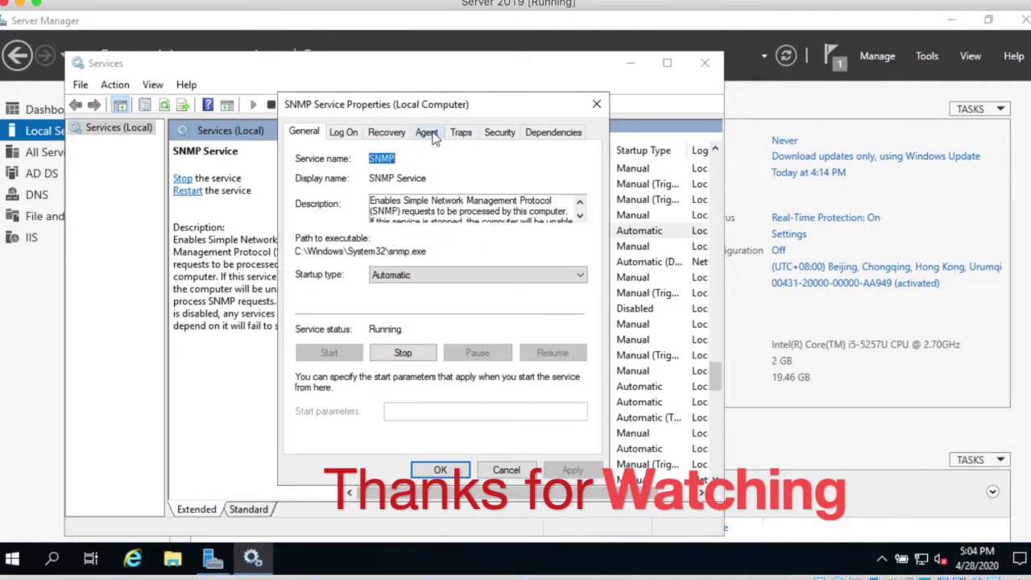
{"action": "left_click", "coordinate": [427, 132]}
{"action": "left_click", "coordinate": [373, 225]}
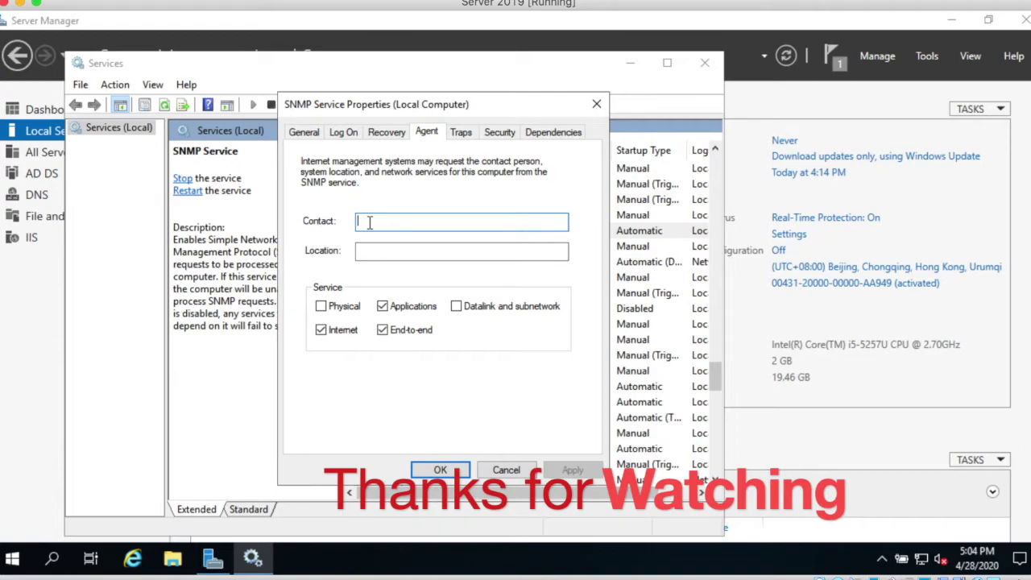
{"action": "type", "text": "paulsn"}
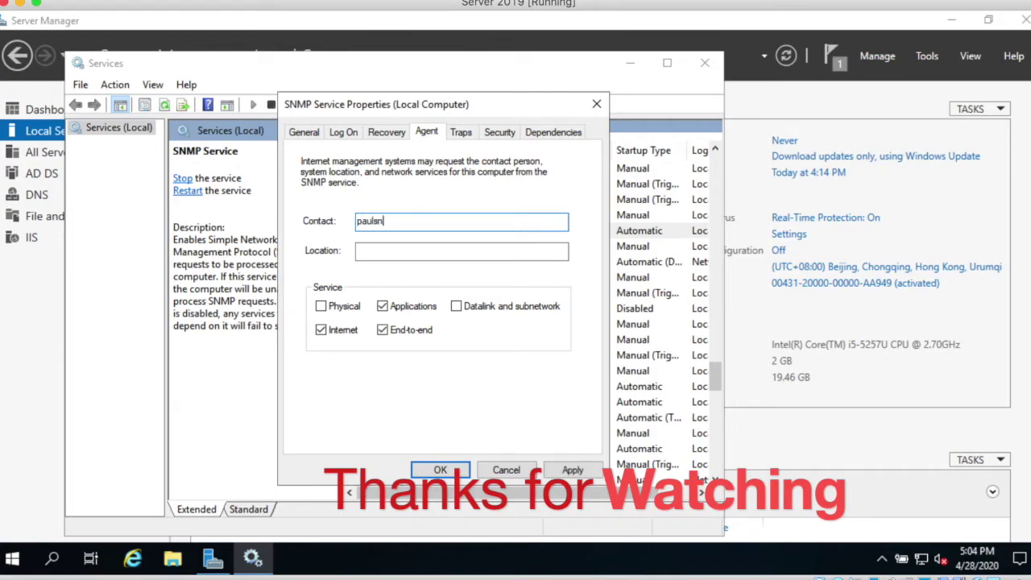
{"action": "type", "text": "mp"}
{"action": "left_click", "coordinate": [368, 250]}
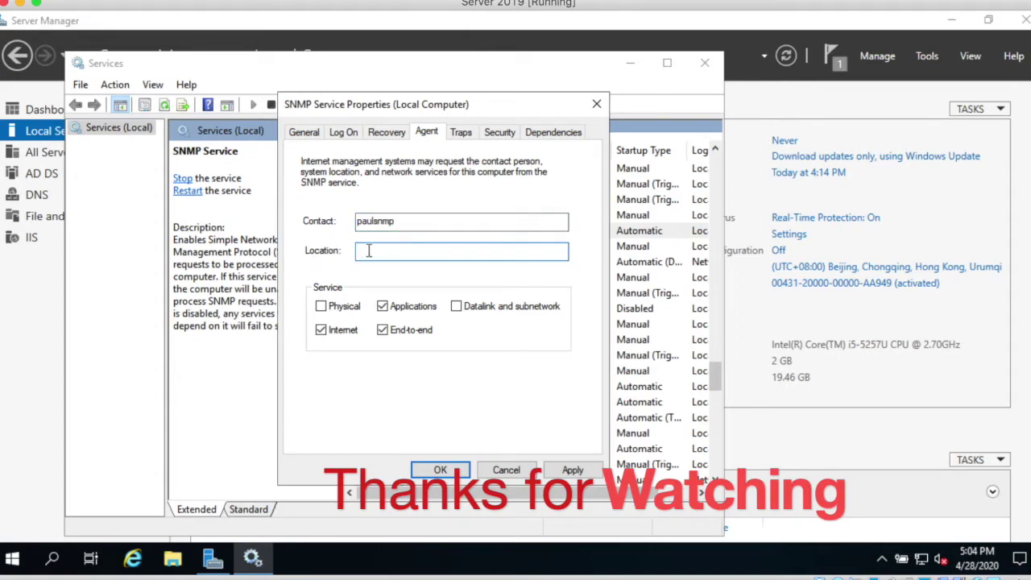
{"action": "type", "text": "www.ha"}
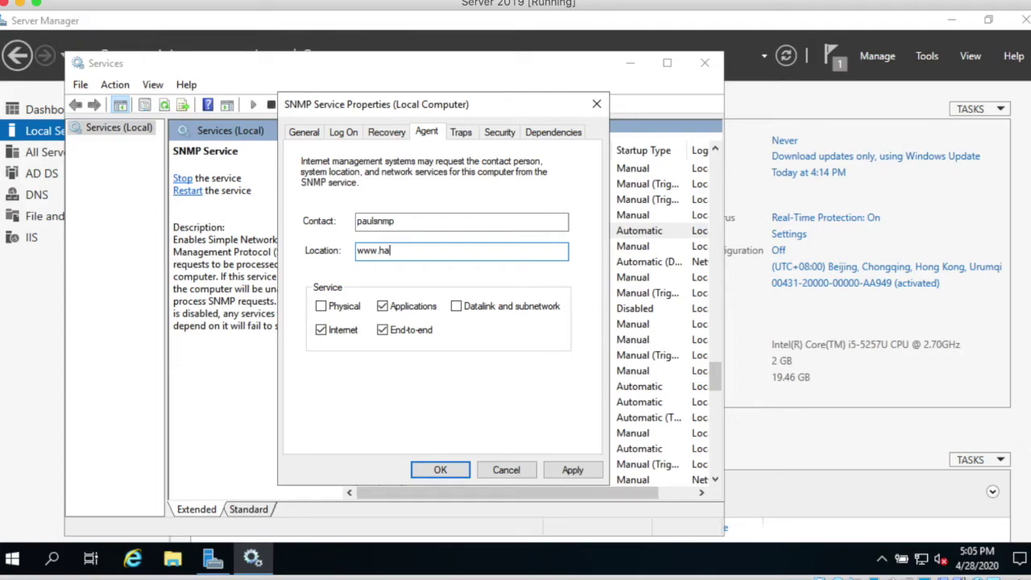
{"action": "type", "text": "ppyr"}
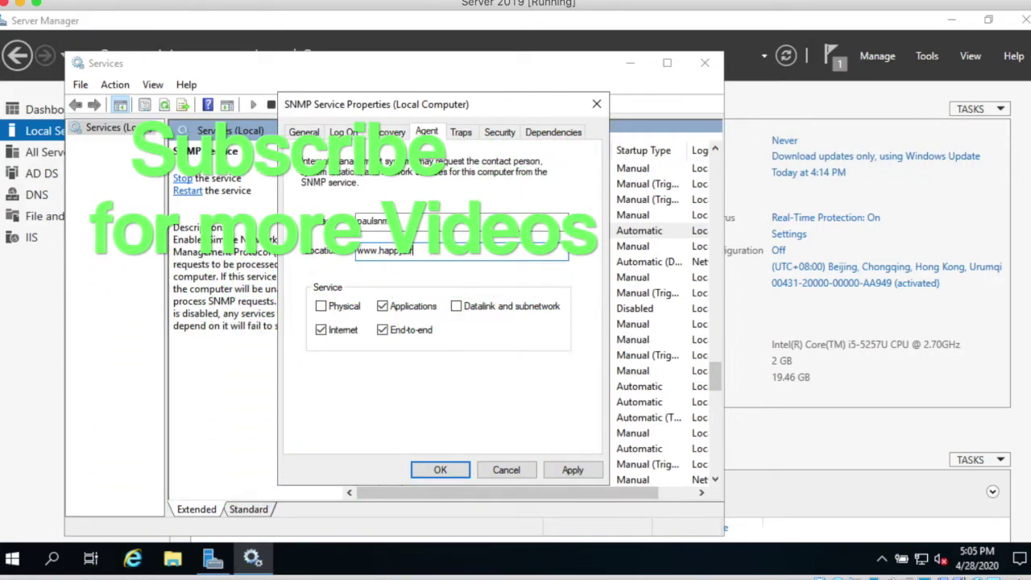
{"action": "key", "text": "BackSpace"}
{"action": "key", "text": "BackSpace"}
{"action": "type", "text": "rthd"}
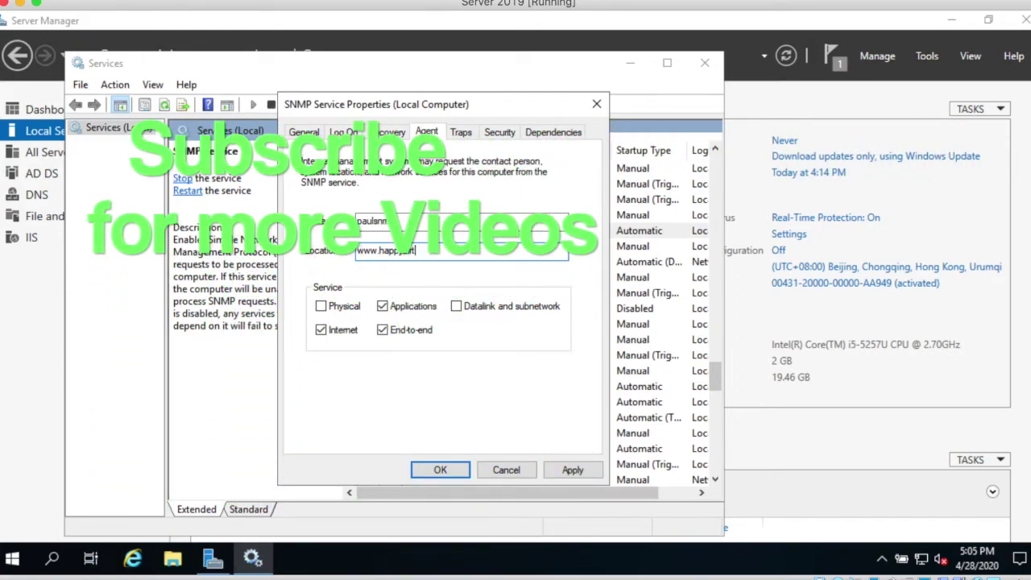
{"action": "type", "text": "ay.c"}
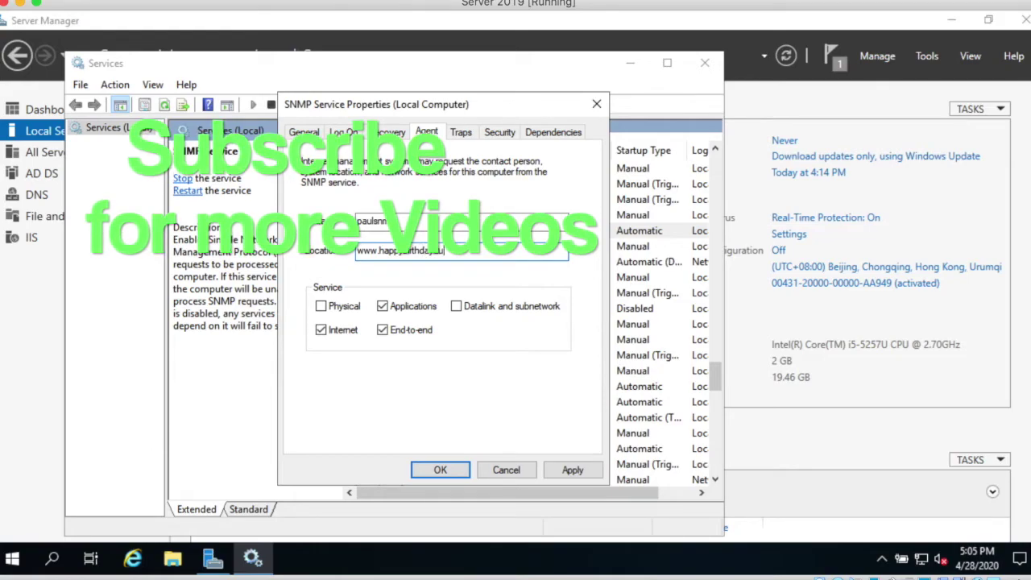
{"action": "type", "text": "om"}
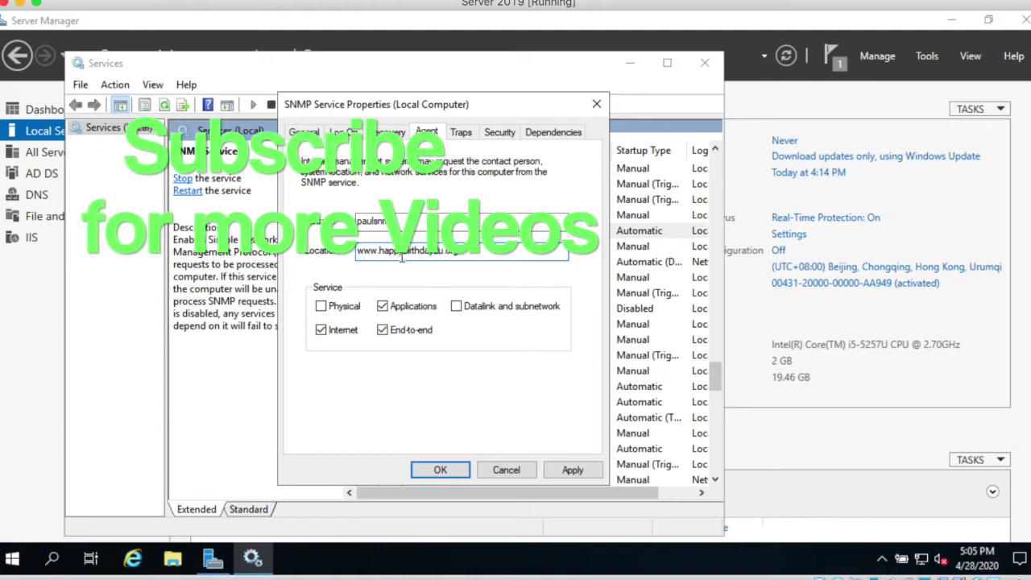
- Enable the Physical and Datalink and subnetwork services and save the agent settings
{"action": "left_click", "coordinate": [323, 307]}
{"action": "left_click", "coordinate": [457, 307]}
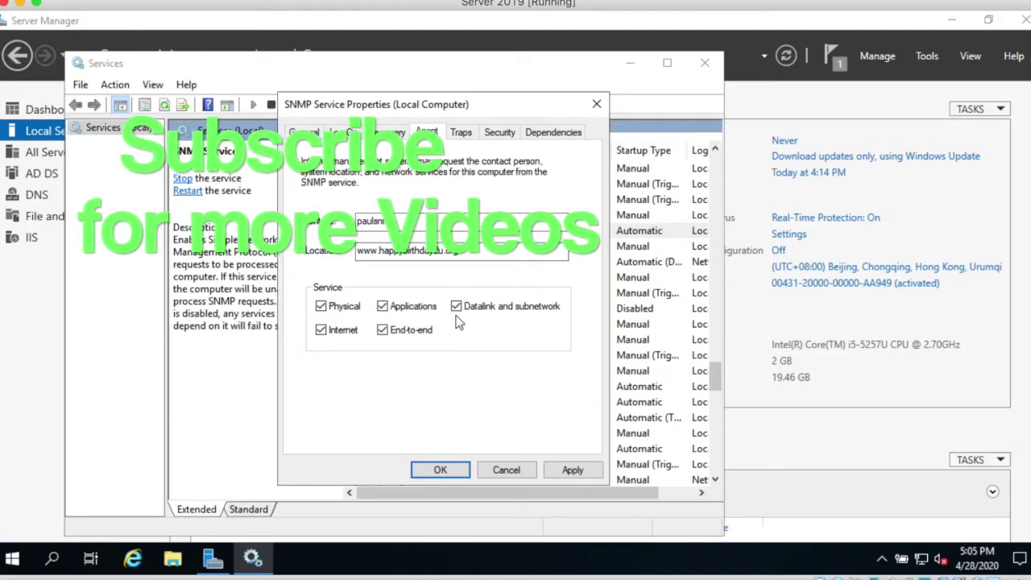
{"action": "left_click", "coordinate": [573, 474]}
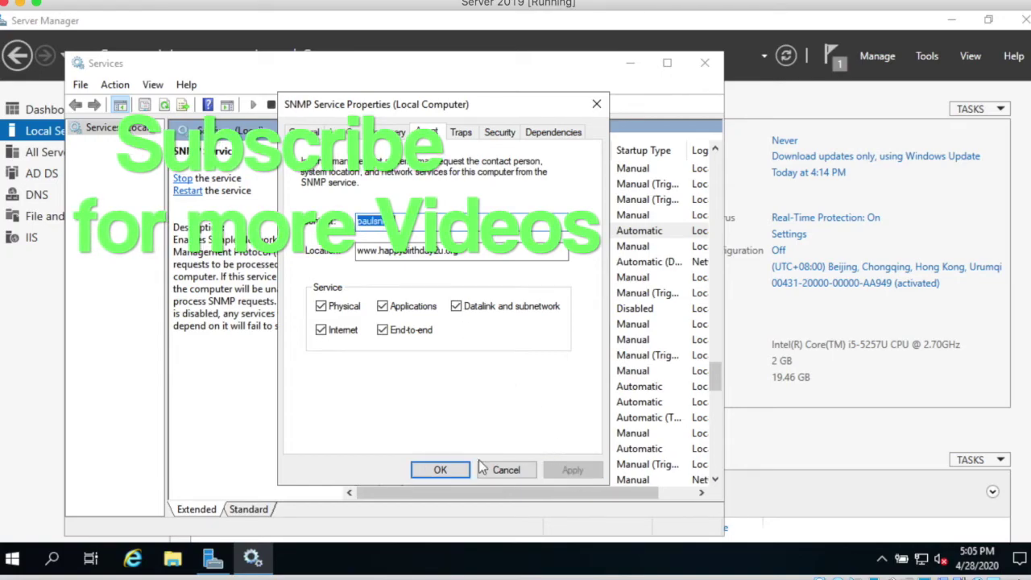
{"action": "left_click", "coordinate": [440, 470]}
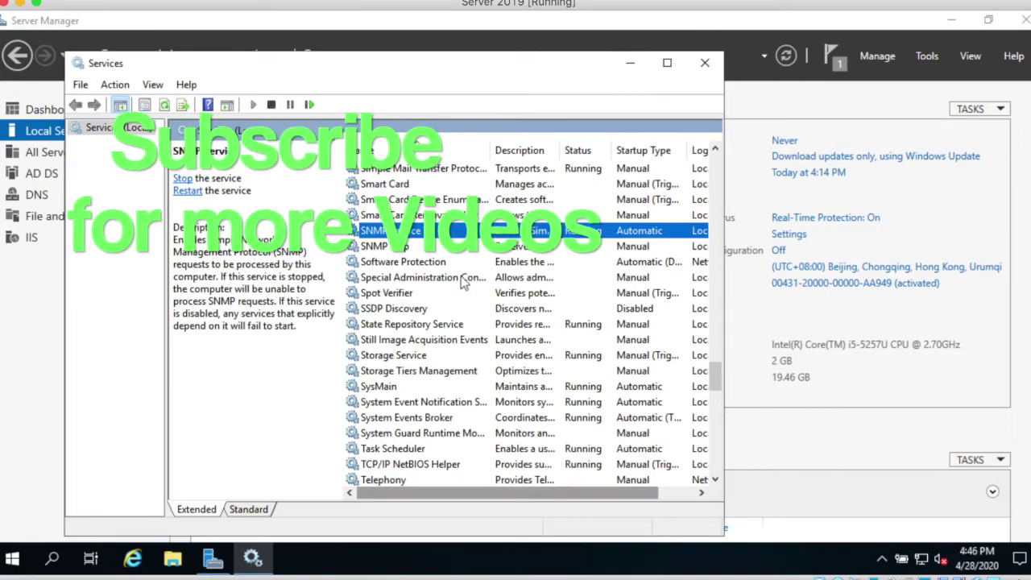
- Restart SNMP Service and confirm in its properties that it is running again
{"action": "right_click", "coordinate": [451, 233]}
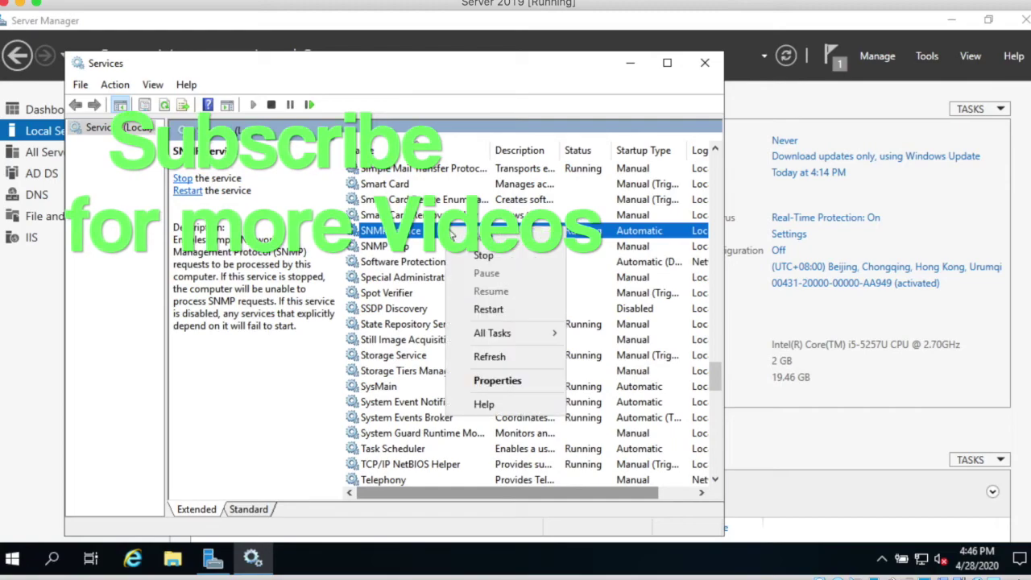
{"action": "left_click", "coordinate": [487, 310]}
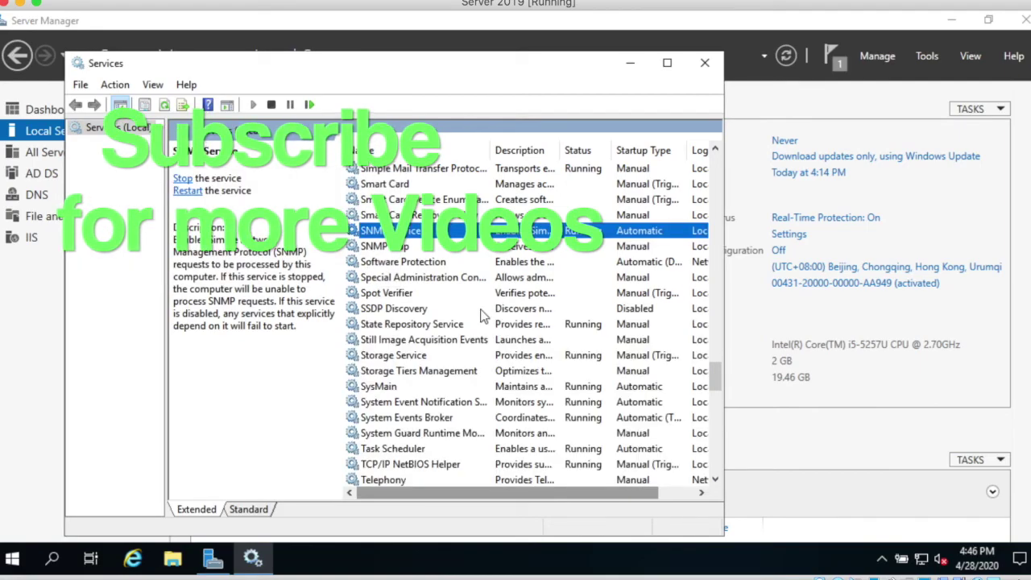
{"action": "double_click", "coordinate": [411, 232]}
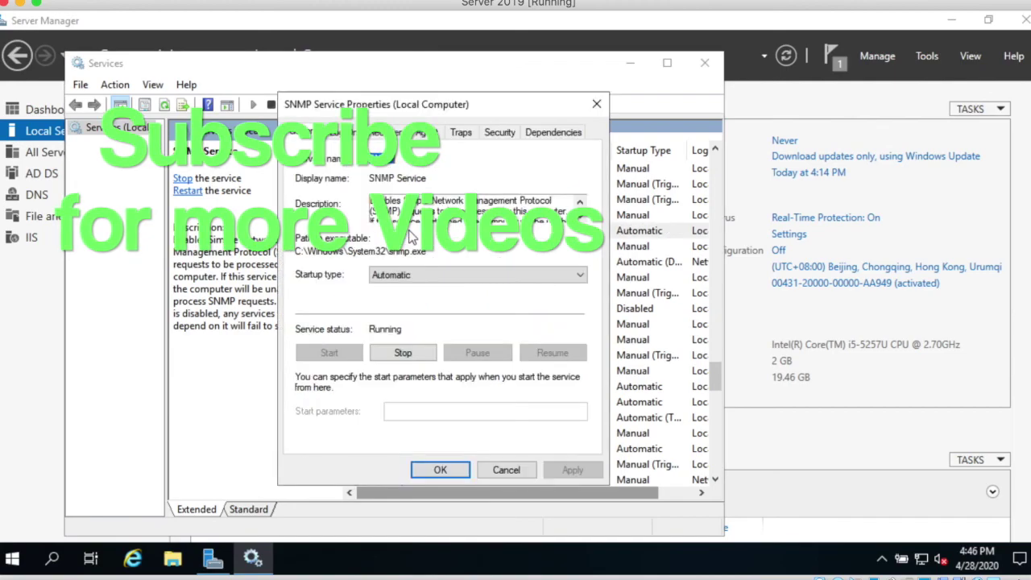
{"action": "left_click", "coordinate": [440, 471]}
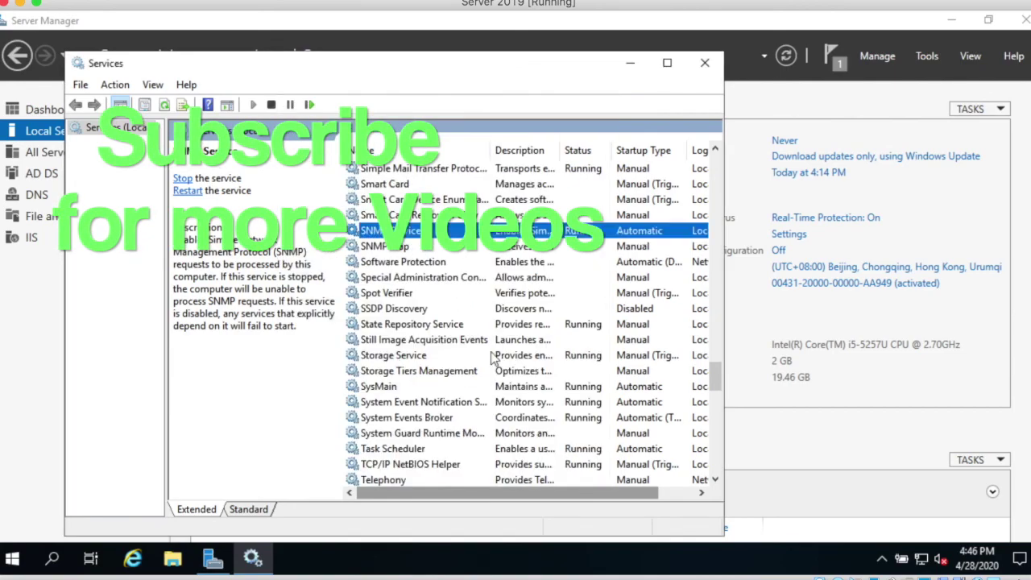